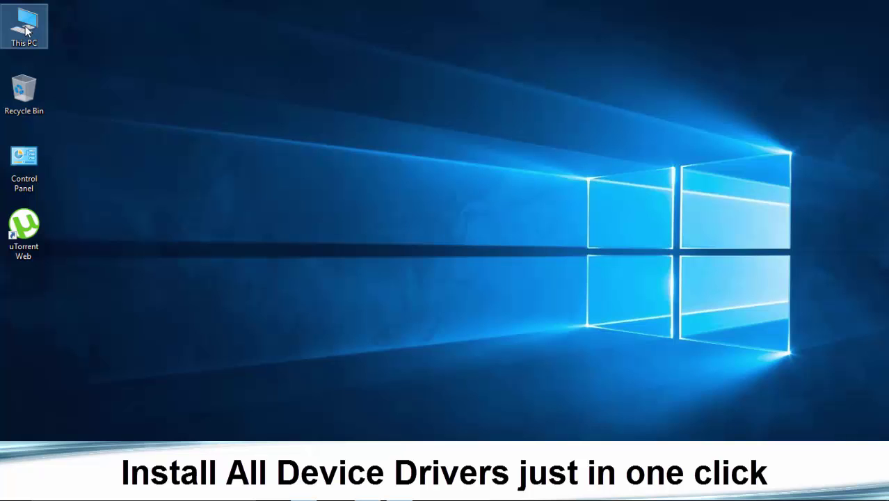
Step: Open the system properties of This PC to view its basic information, and close the window
right_click(26, 30)
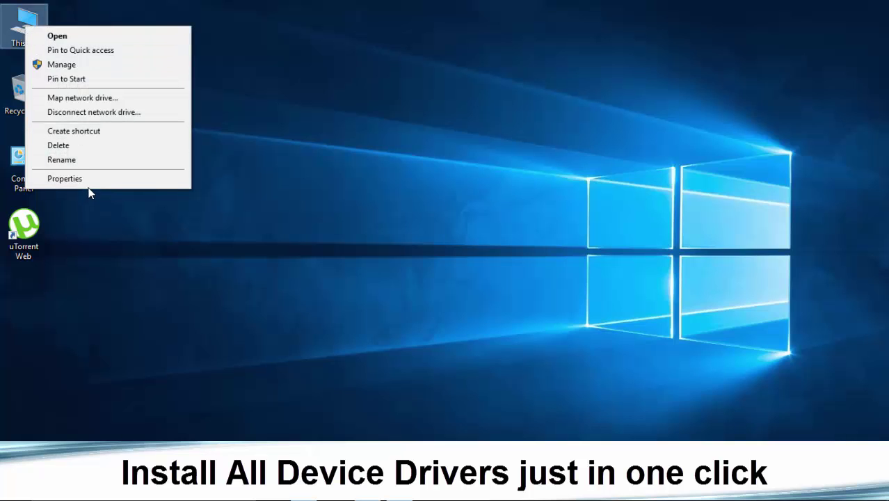
left_click(65, 179)
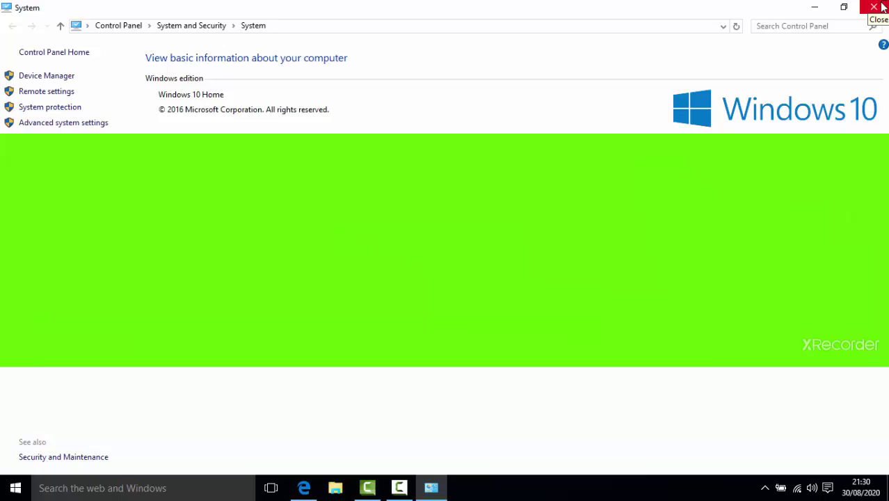
left_click(881, 6)
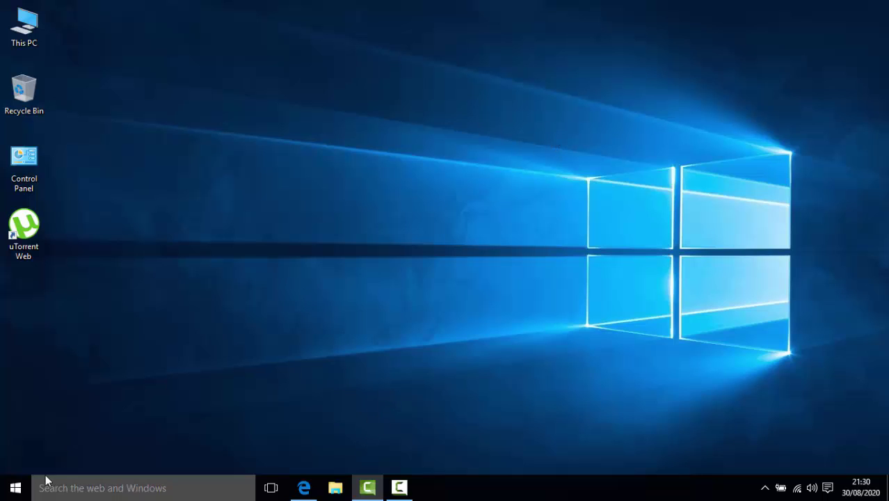
Step: Open the SNAPPY DRIVER INSTALLER folder on drive H: of This PC
double_click(30, 32)
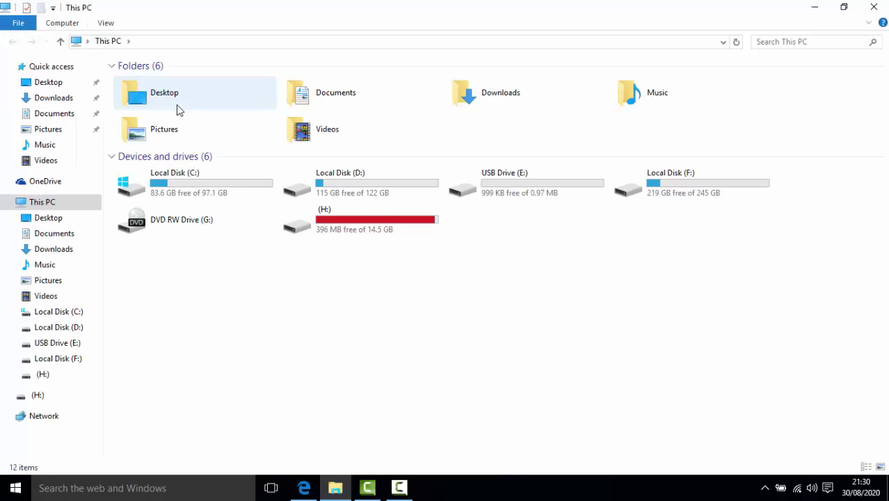
double_click(361, 224)
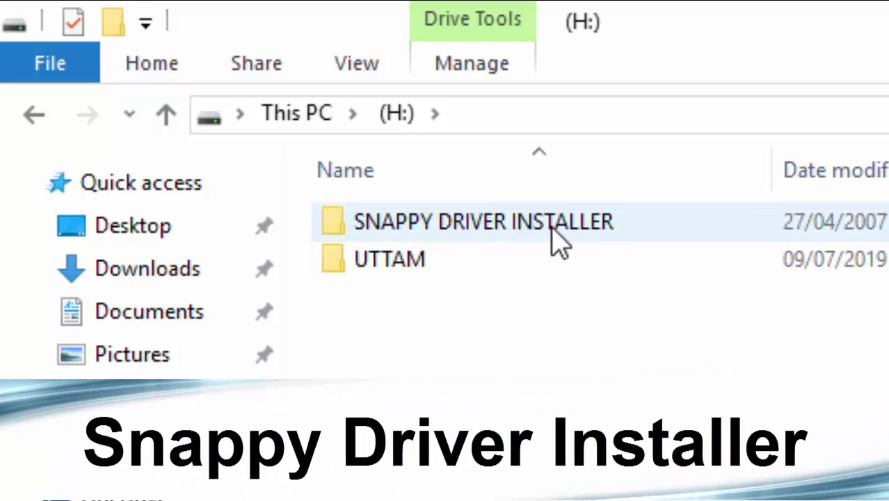
mouse_move(559, 242)
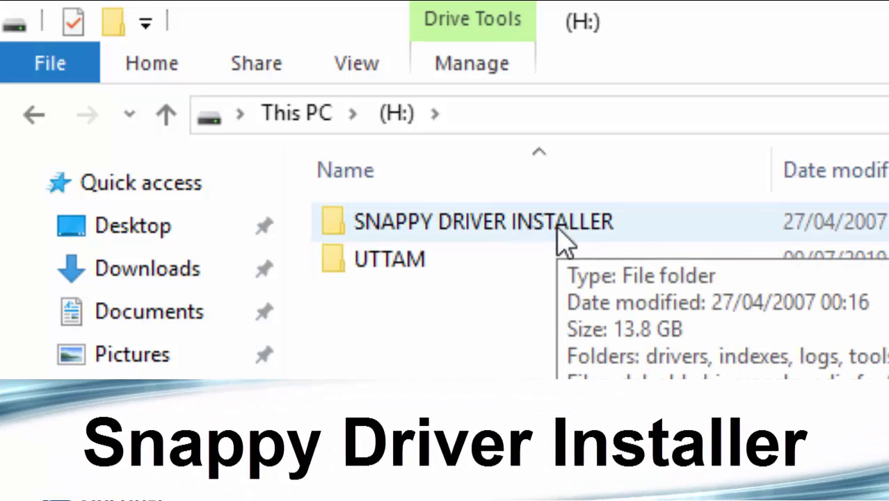
double_click(558, 232)
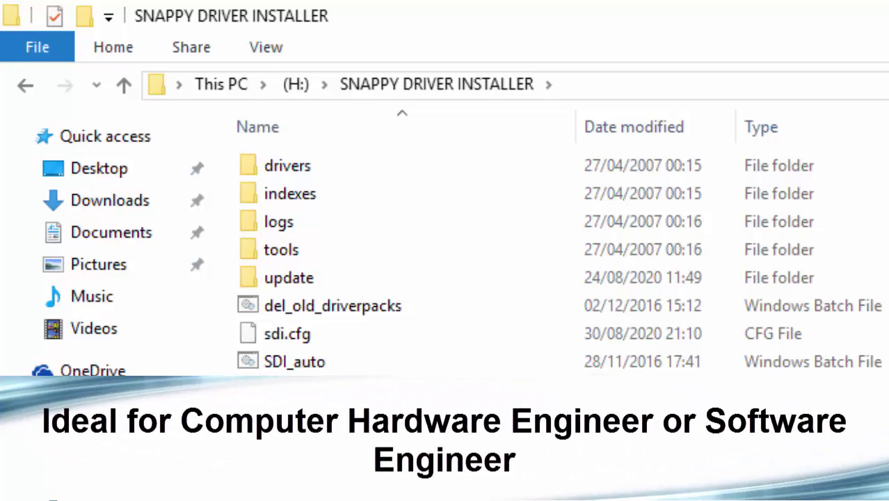
Step: Launch SDI_R513 and allow it through Windows Firewall on public networks
left_click(383, 391)
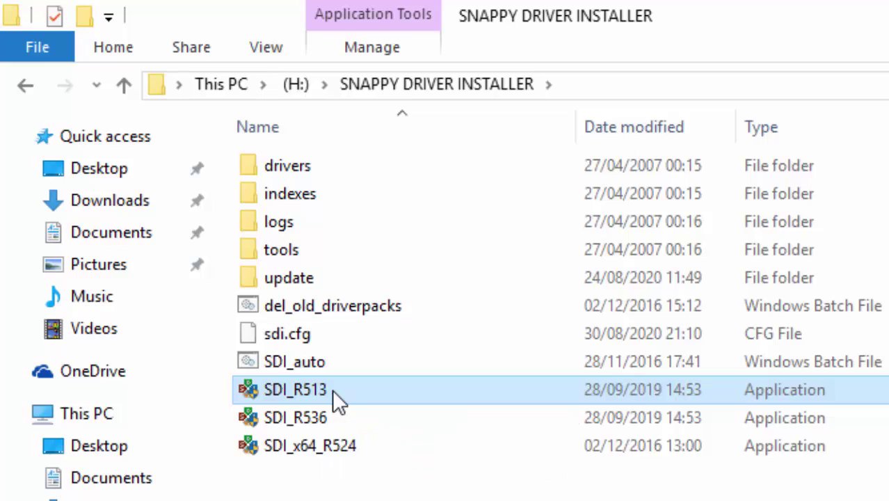
double_click(331, 389)
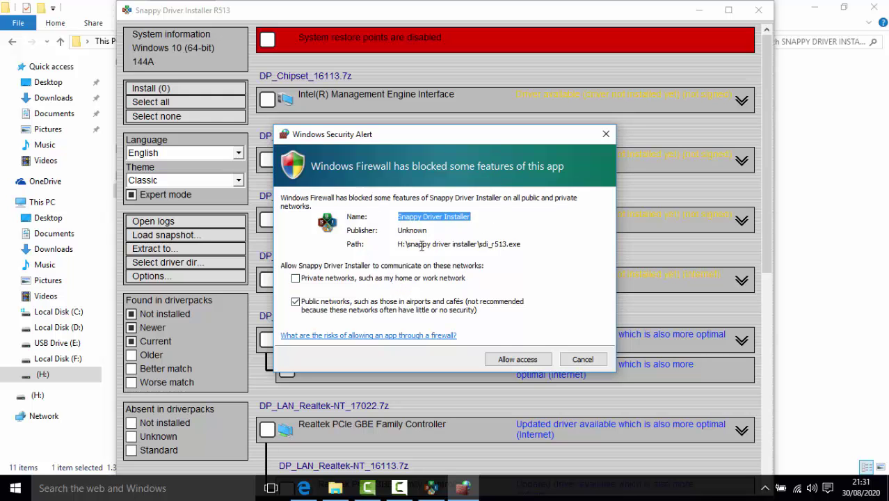
left_click(512, 360)
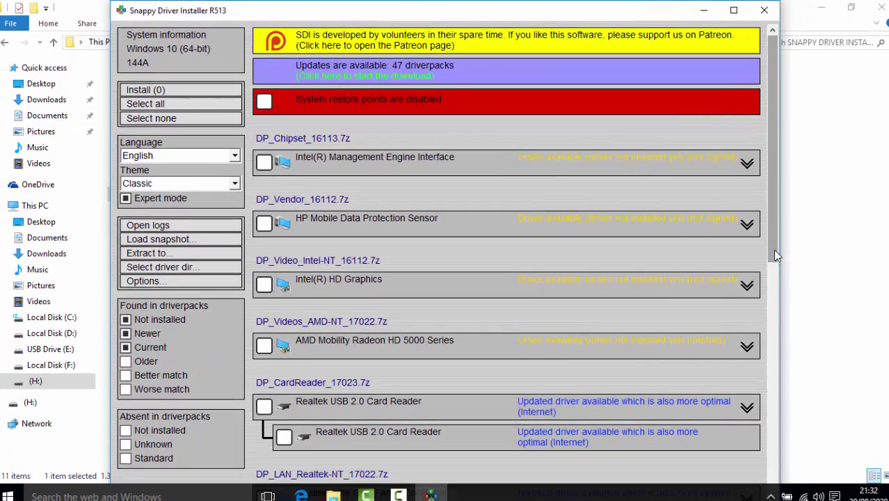
Step: Review the available drivers in Snappy Driver Installer R513, select all of them and start the installation
left_click_drag(775, 251, 773, 469)
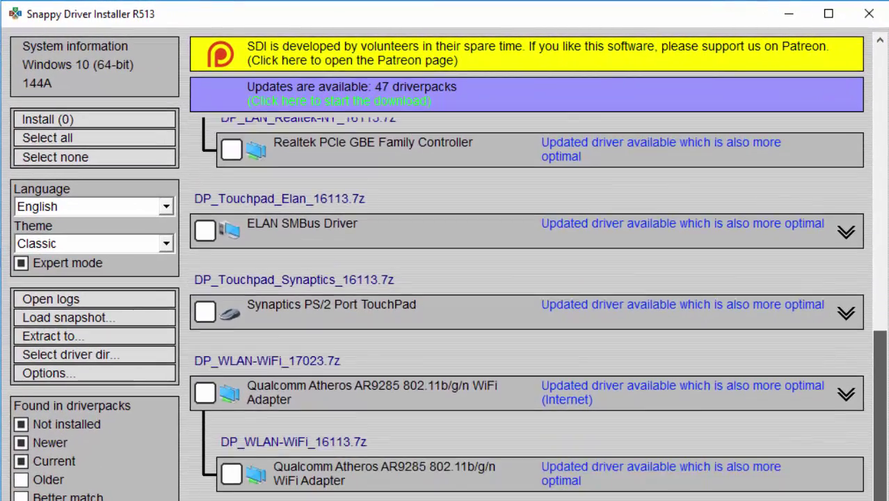
scroll(527, 306, "down", 2)
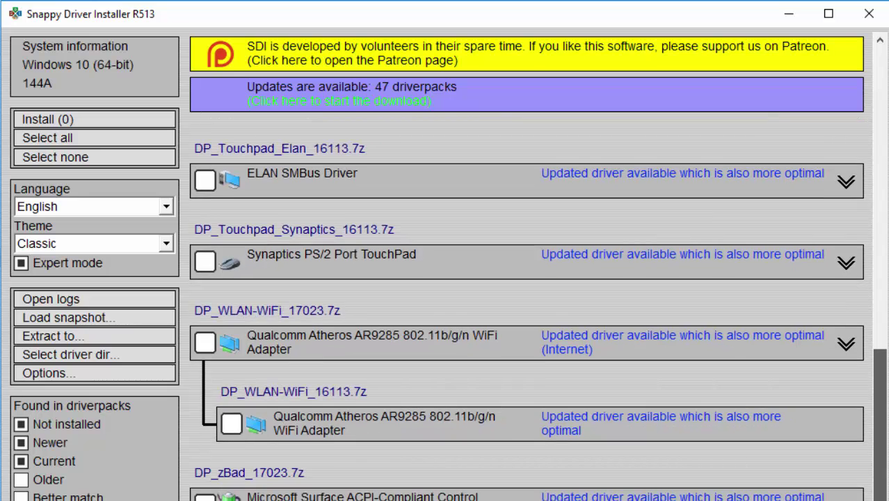
scroll(527, 306, "up", 5)
scroll(527, 306, "down", 5)
scroll(527, 305, "up", 10)
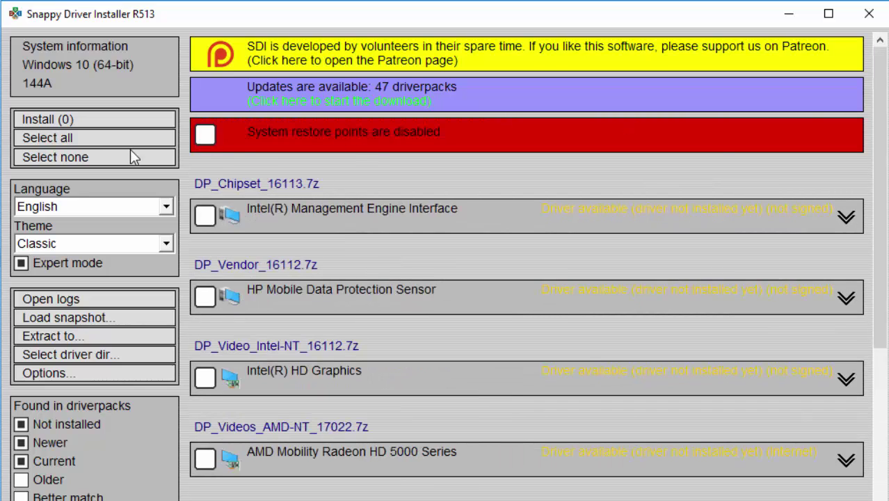
left_click(97, 140)
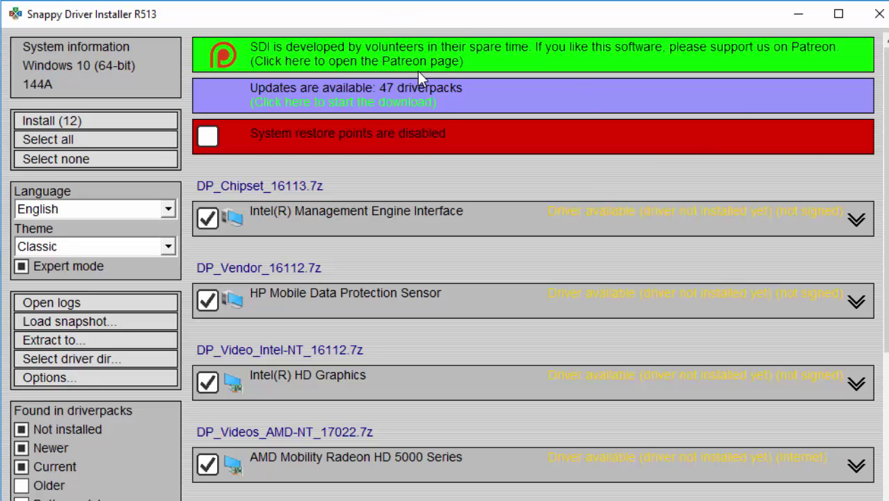
mouse_move(395, 89)
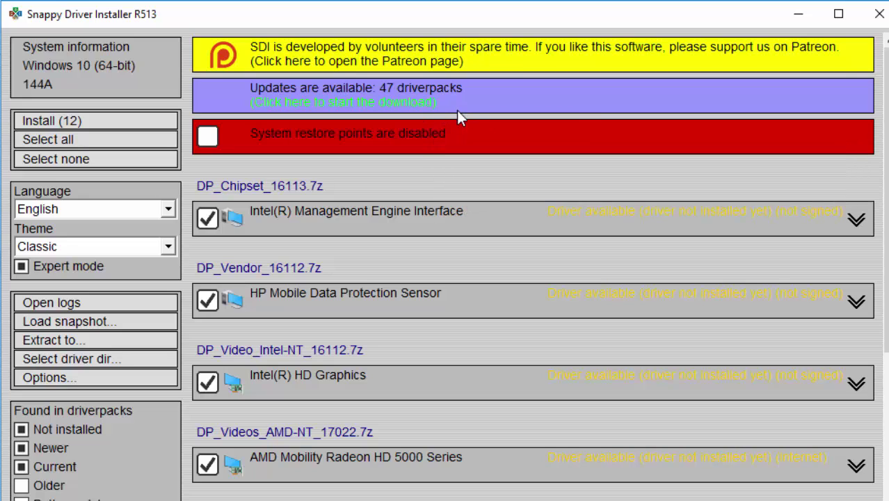
mouse_move(448, 112)
mouse_move(386, 104)
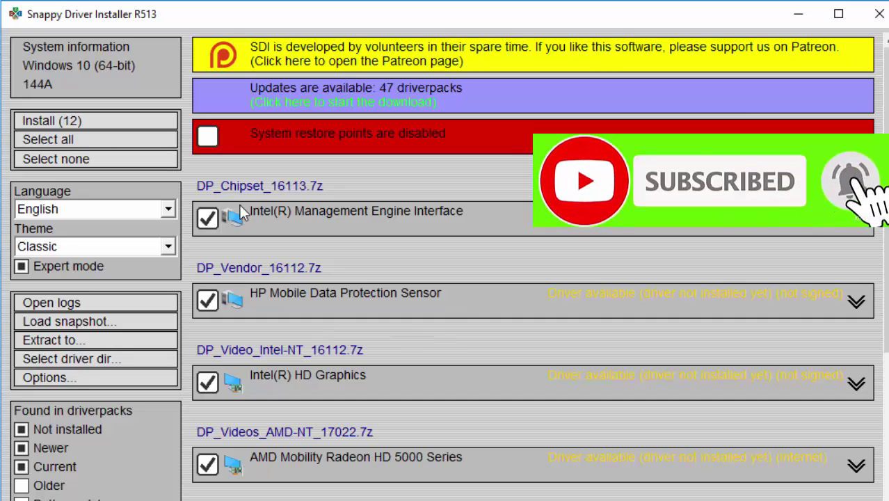
left_click(105, 125)
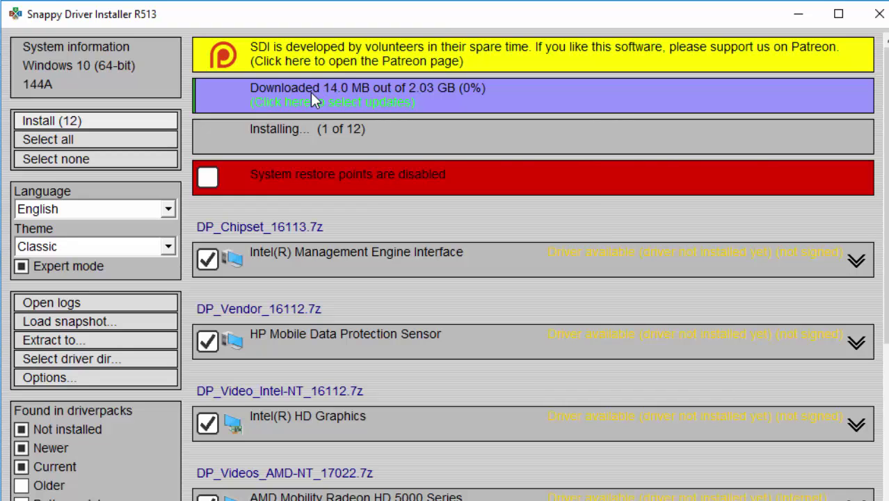
mouse_move(321, 92)
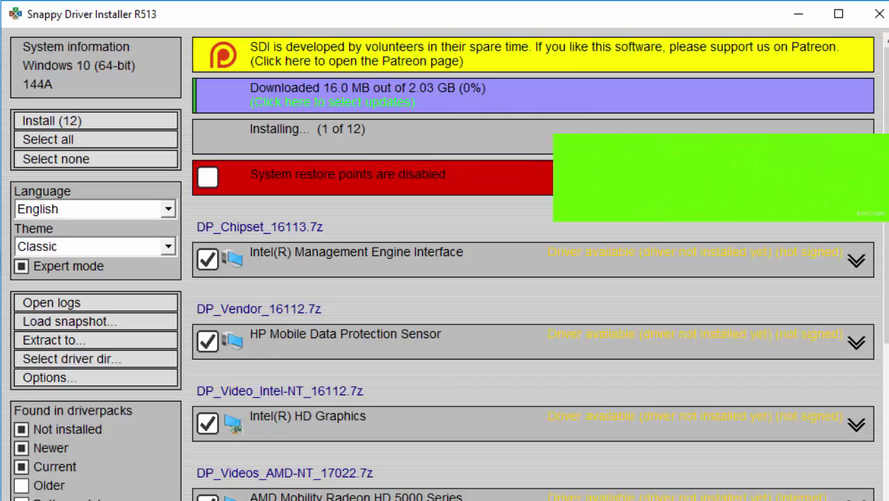
Step: Interrupt the running driver installation and close Snappy Driver Installer R513
left_click(881, 20)
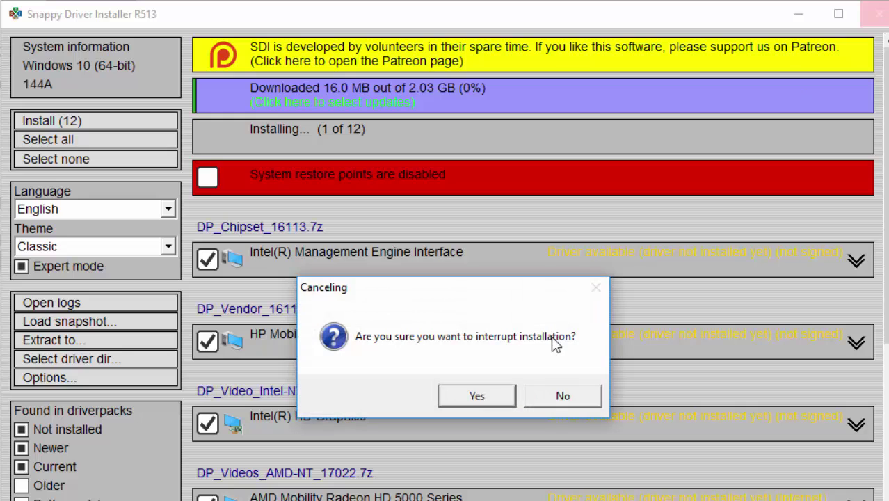
left_click(492, 397)
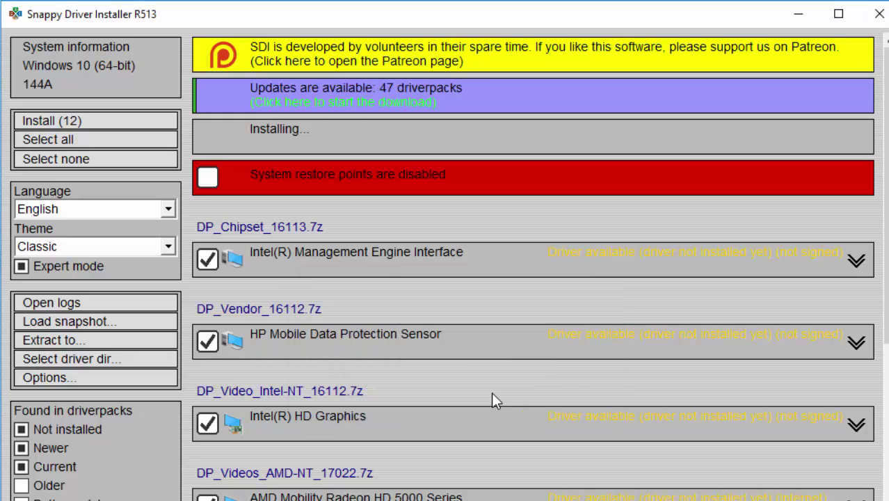
left_click(868, 27)
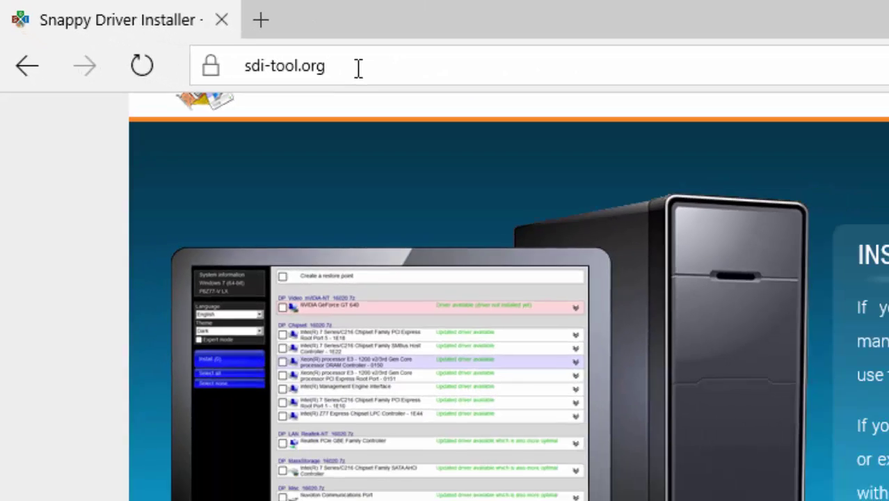
Step: In the Edge browser, open the download page of sdi-tool.org and expand the old versions of DriverPack Online
left_click(667, 129)
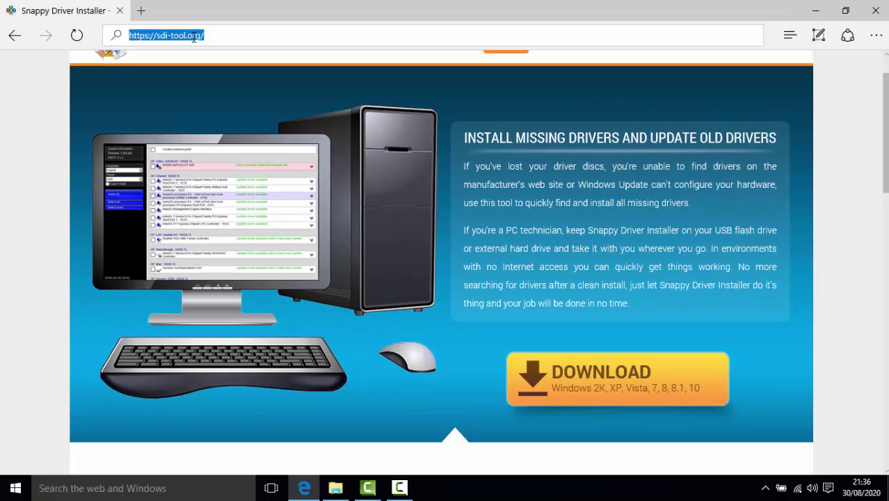
left_click(229, 37)
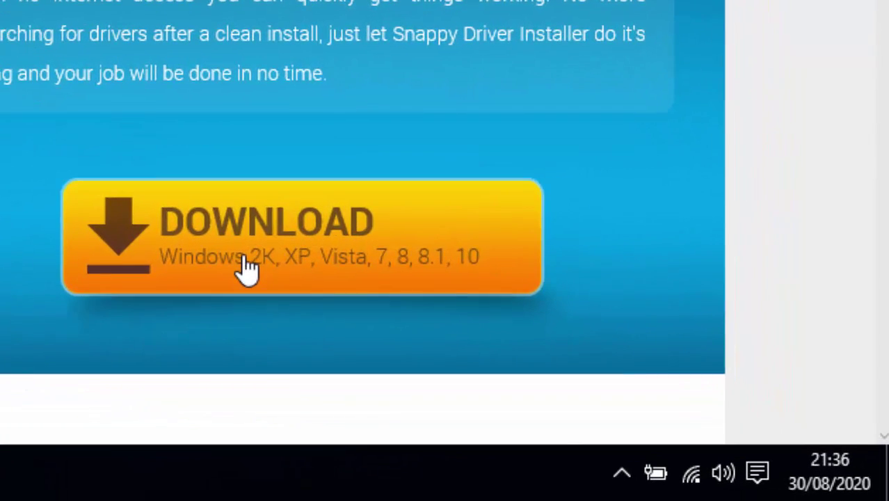
left_click(247, 268)
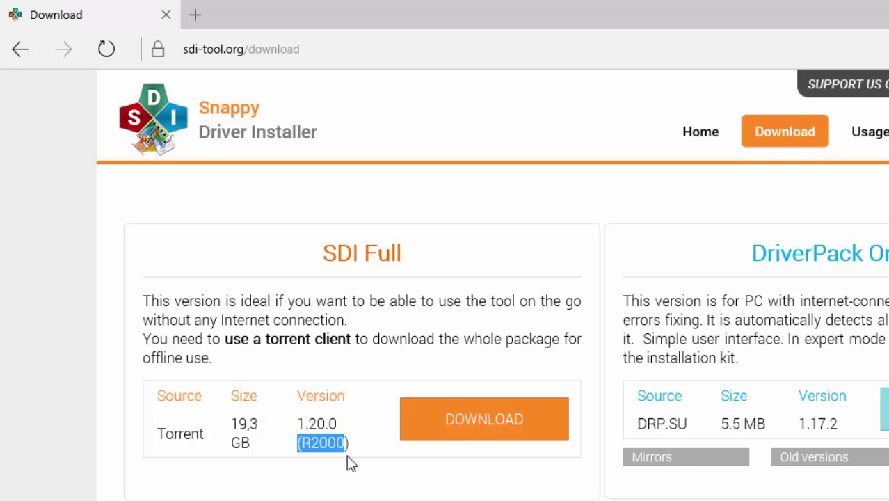
left_click(363, 445)
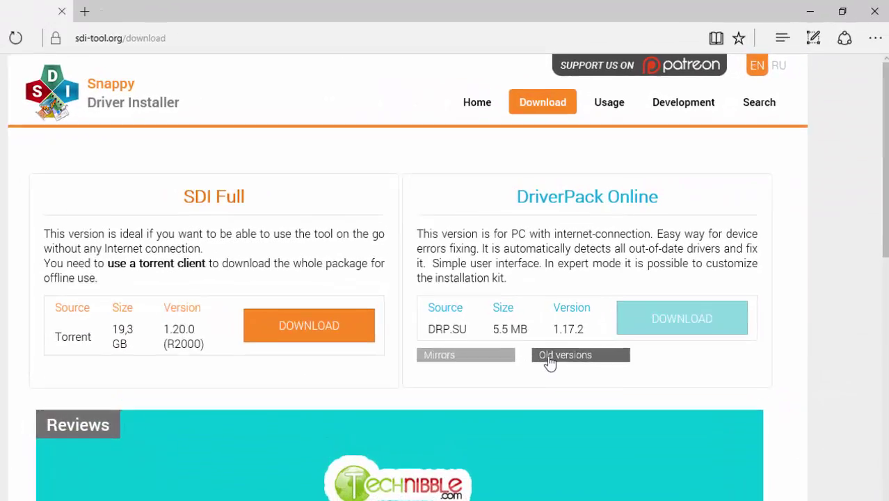
left_click(549, 359)
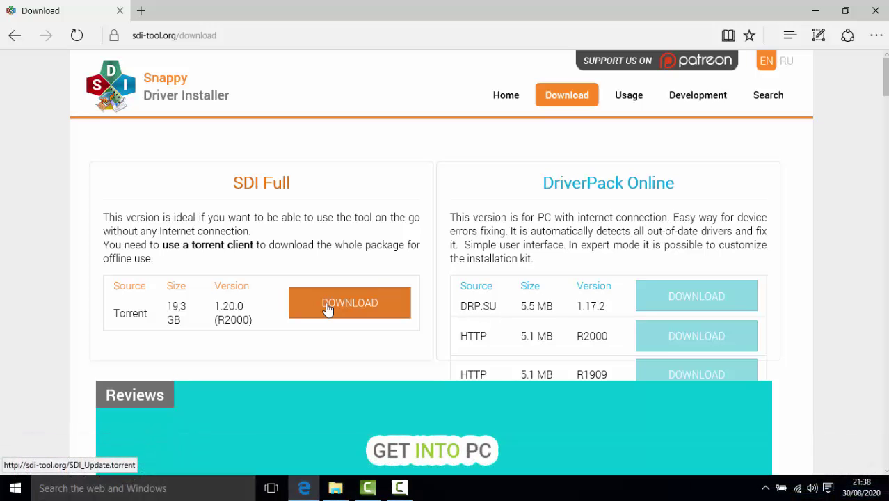
Step: Return to the SNAPPY DRIVER INSTALLER folder, launch SDI_R536 and allow it through Windows Firewall
left_click(818, 10)
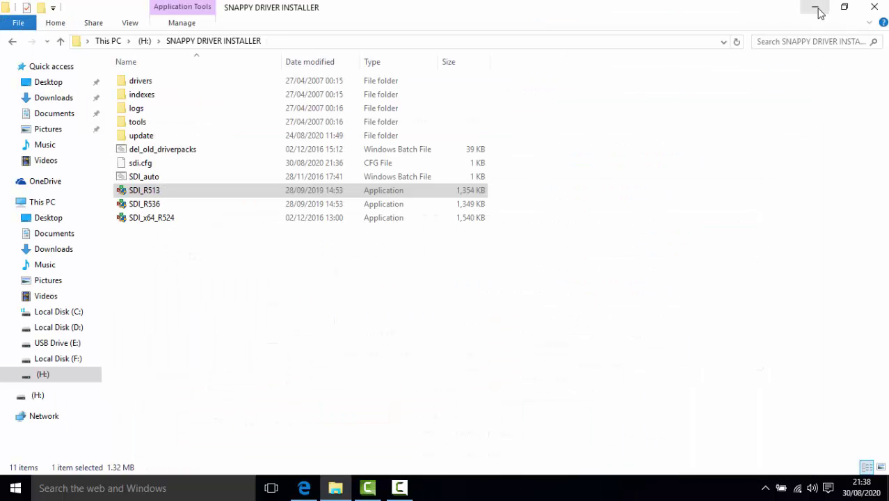
left_click(216, 264)
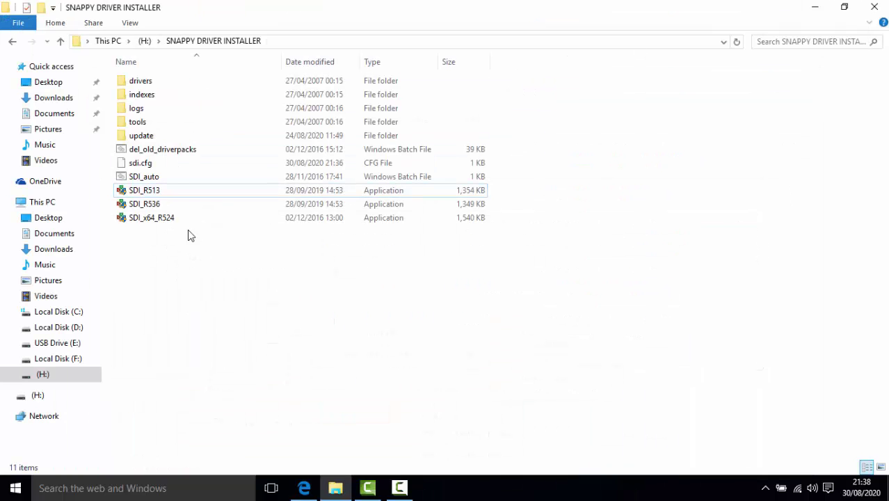
double_click(158, 193)
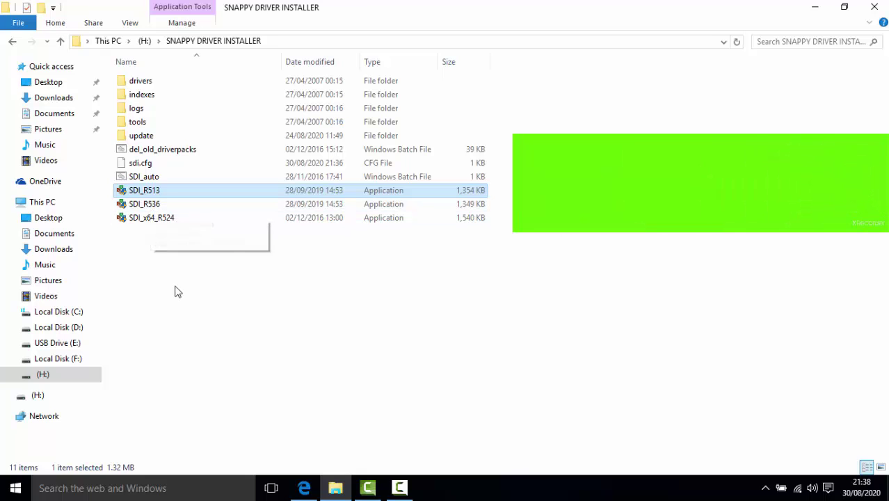
left_click(158, 208)
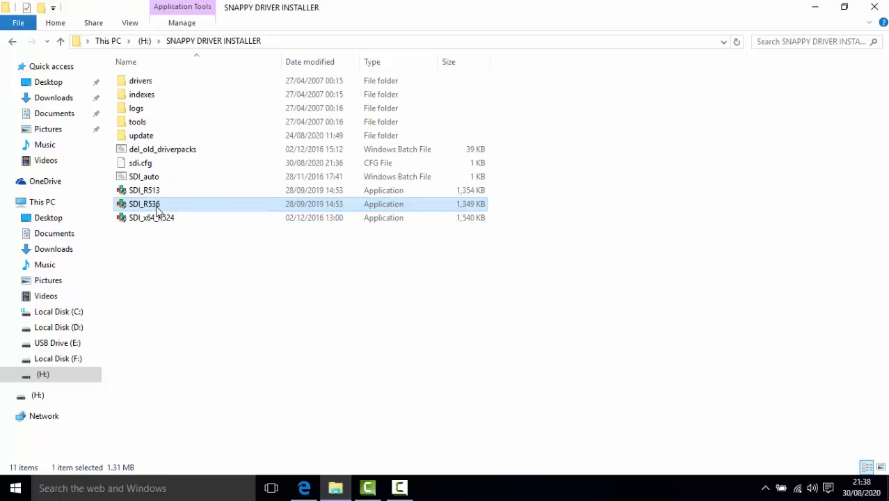
double_click(157, 212)
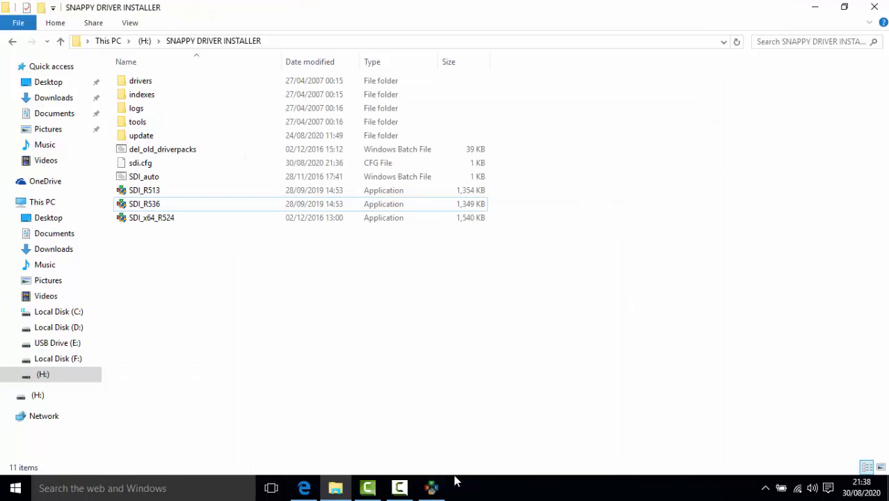
left_click(432, 488)
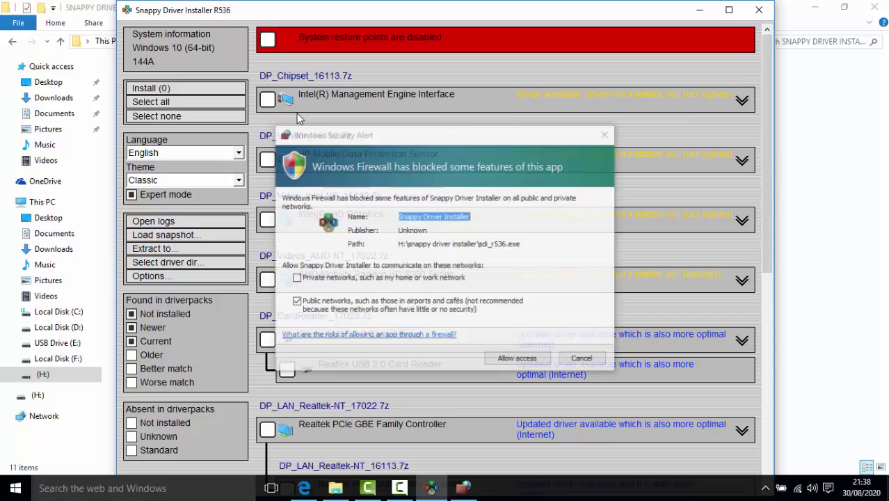
left_click(518, 360)
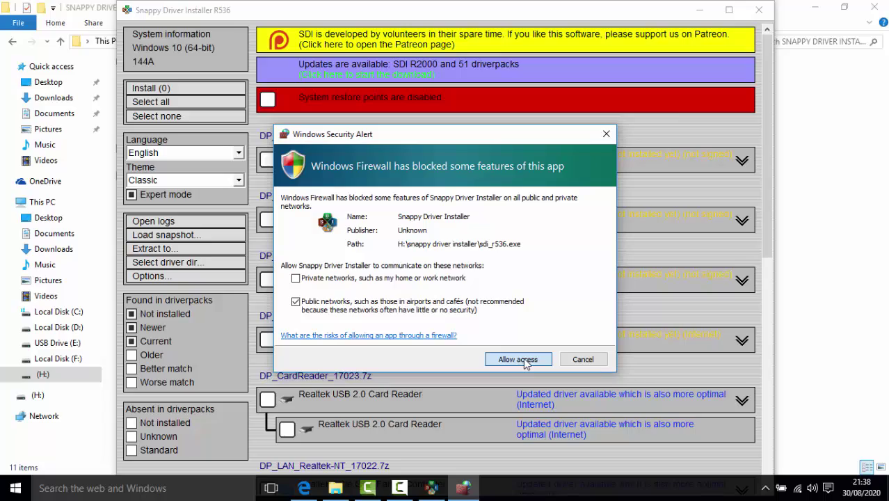
left_click(518, 360)
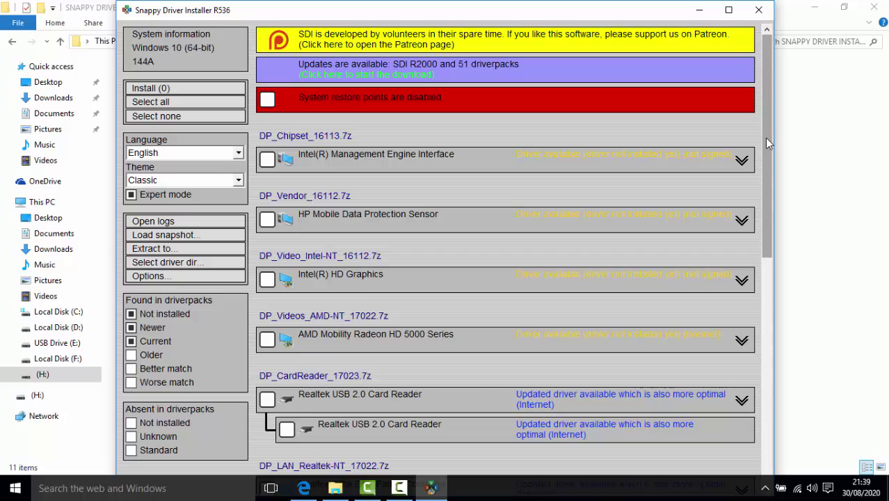
Step: Select all listed drivers in Snappy Driver Installer R536, start installing them and check the progress
left_click_drag(764, 138, 732, 34)
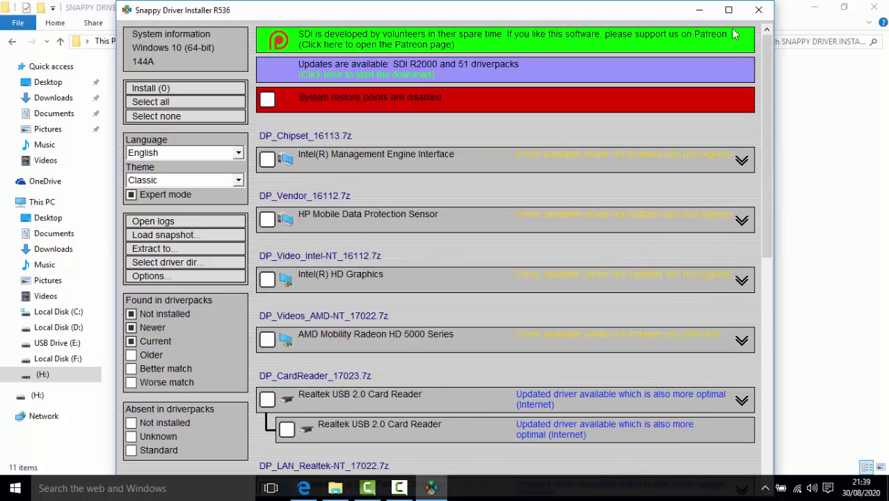
left_click(179, 102)
left_click(175, 90)
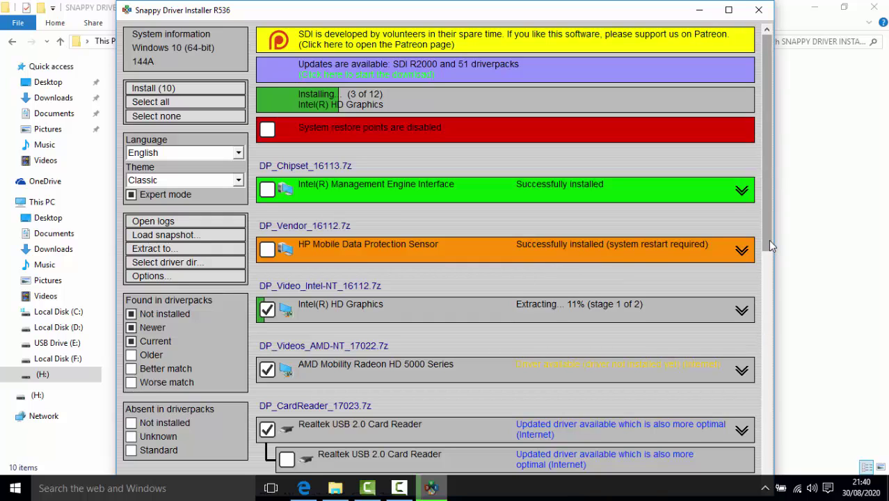
left_click_drag(768, 240, 764, 272)
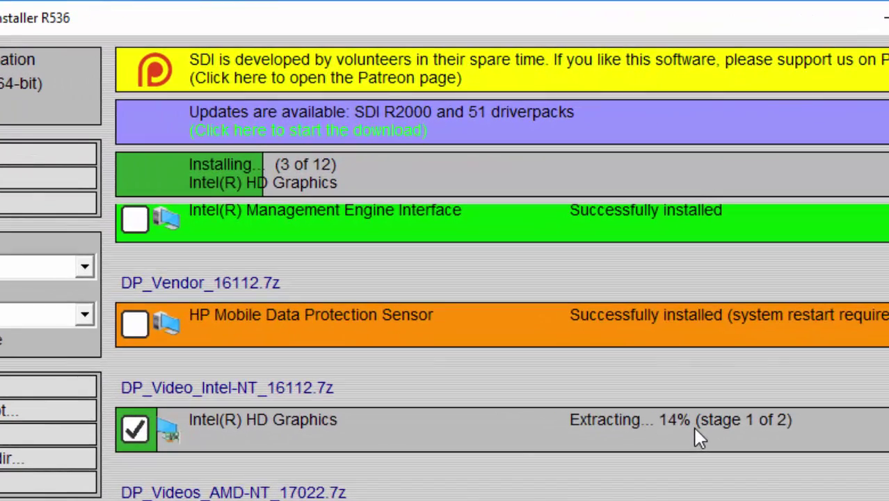
mouse_move(693, 427)
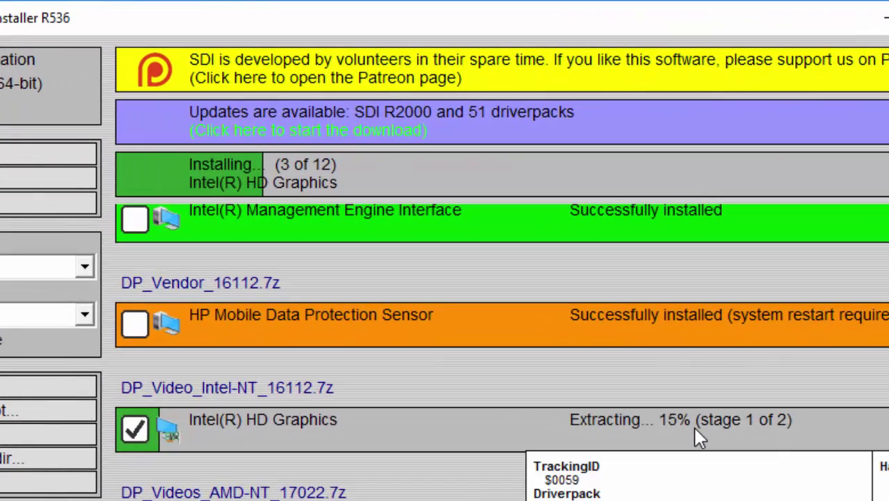